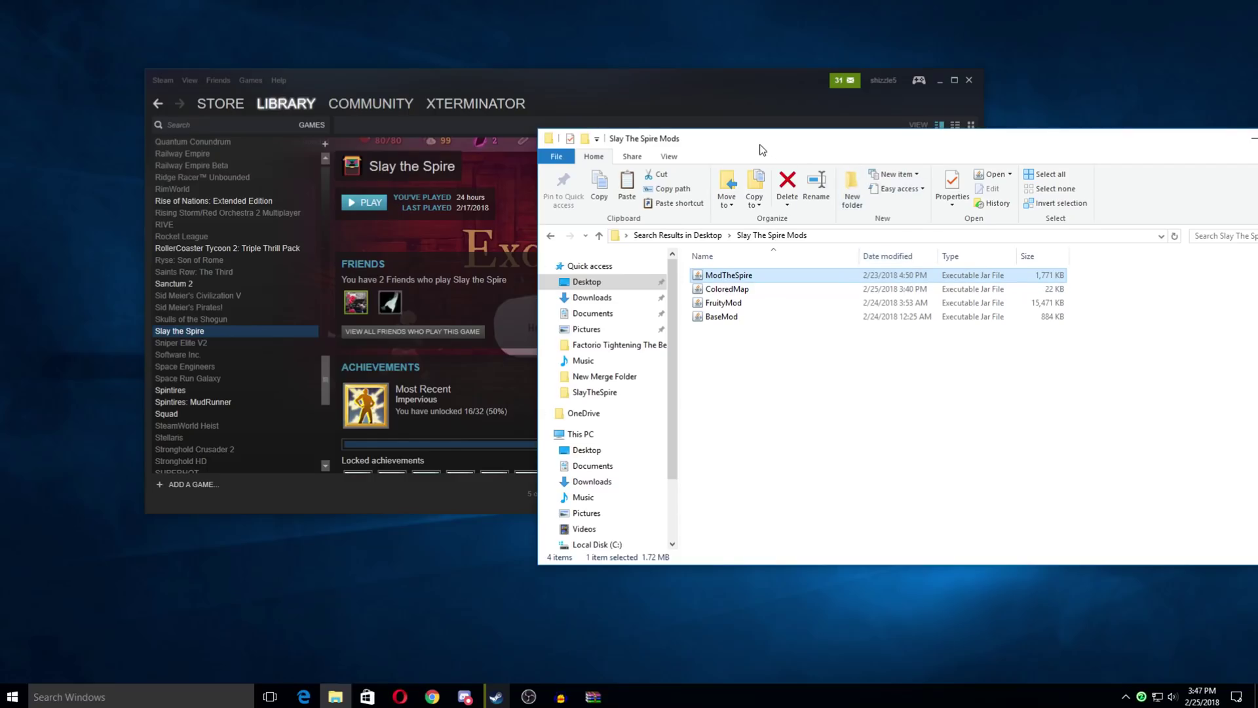
# - Check the beta opt-in selection in Slay the Spire's Steam properties, then close the properties
pyautogui.moveTo(761, 146); pyautogui.dragTo(860, 152)
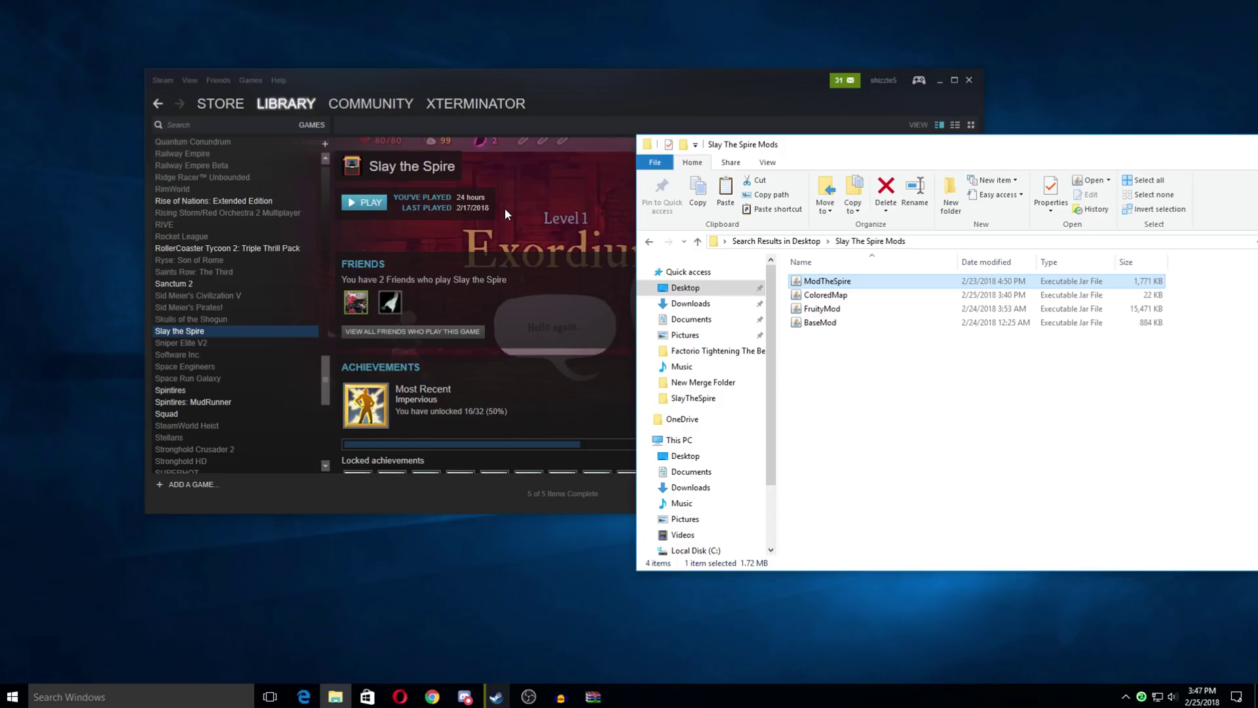
pyautogui.rightClick(271, 329)
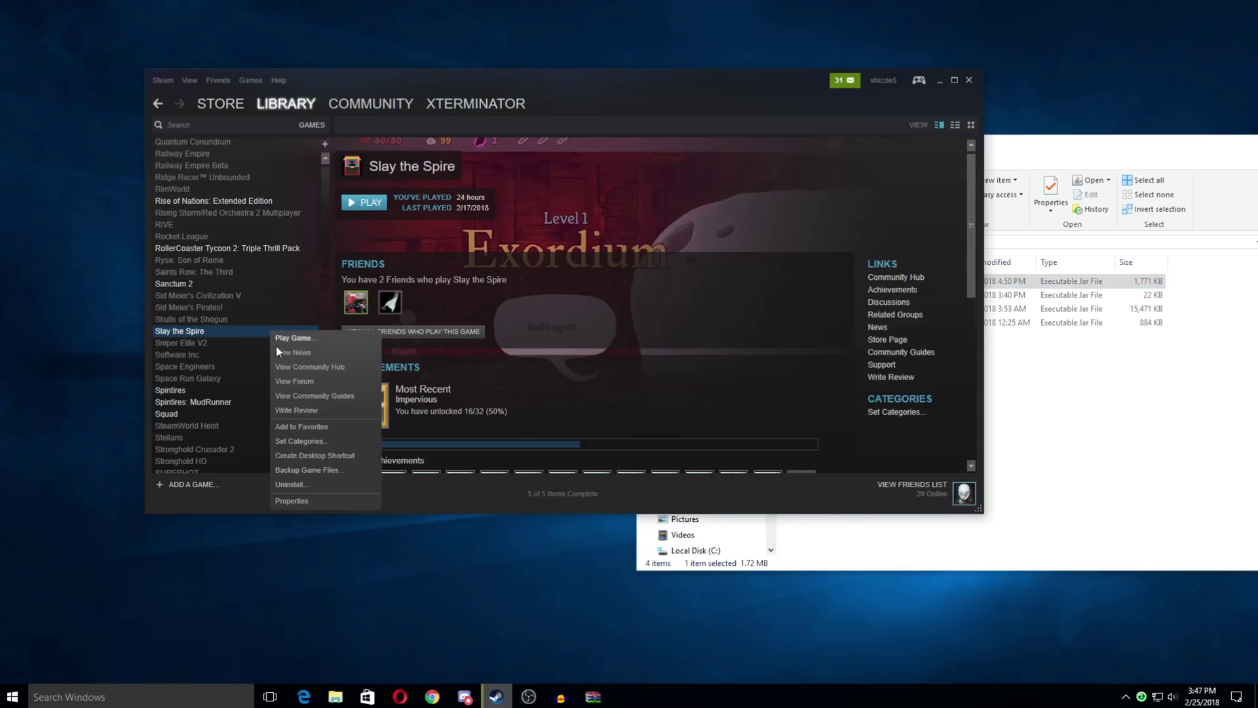
pyautogui.click(290, 500)
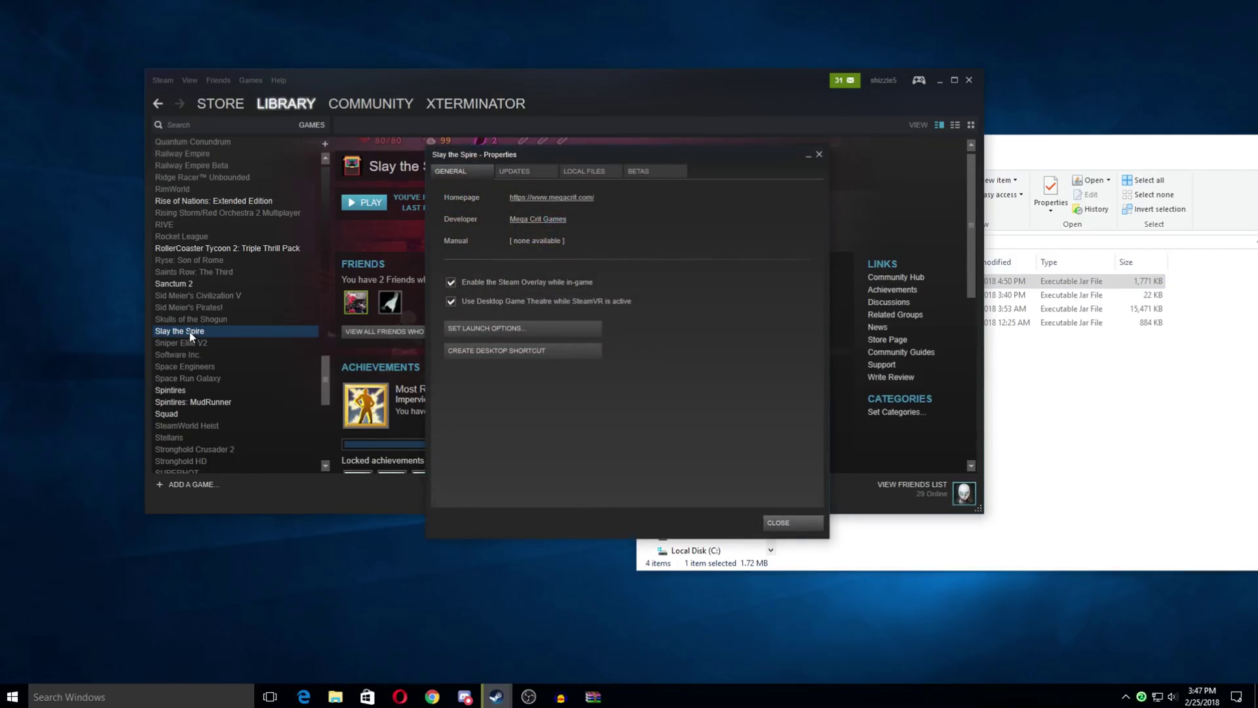
pyautogui.rightClick(190, 331)
pyautogui.click(218, 505)
pyautogui.click(637, 171)
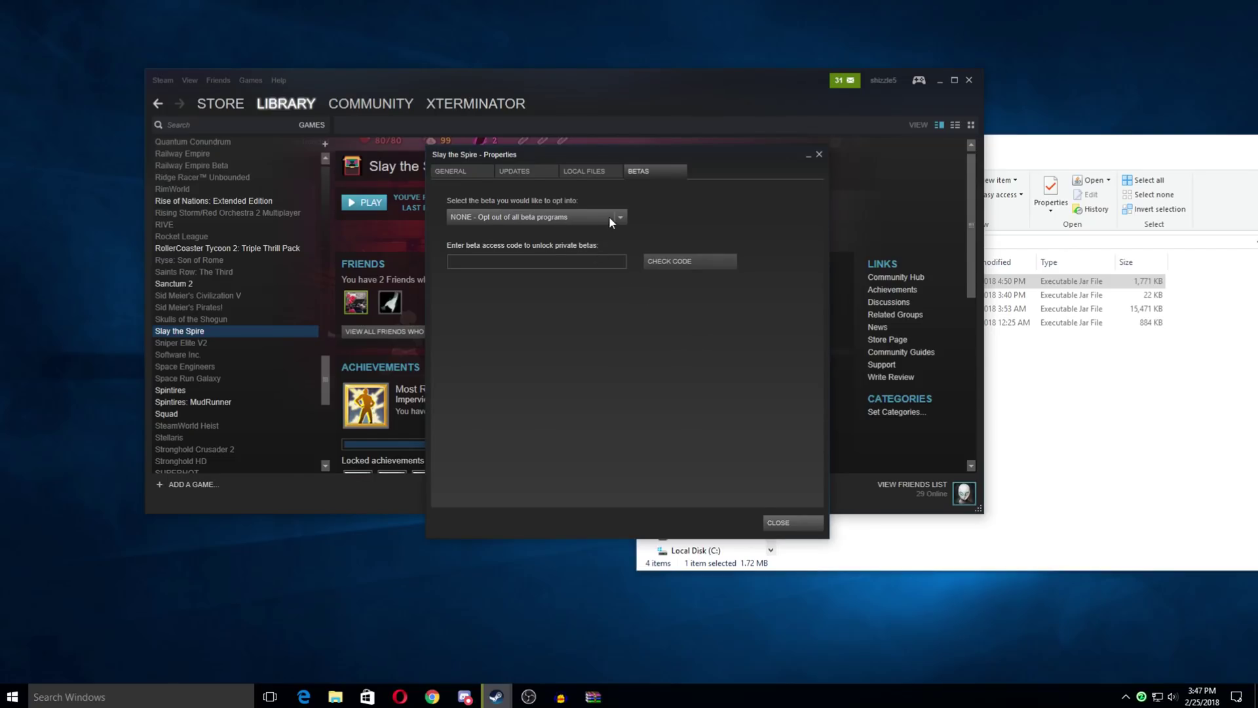
pyautogui.click(818, 156)
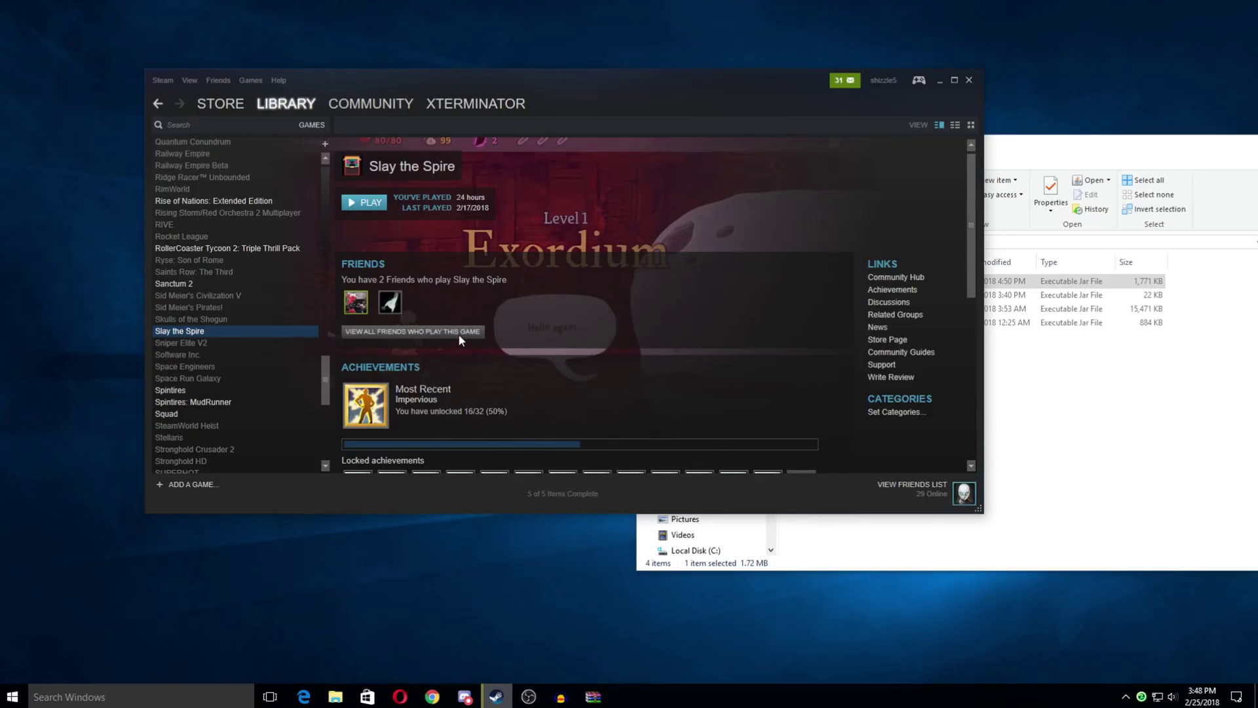
# - Open Slay the Spire's local files folder from its Steam properties and move the folder window clear of the Slay The Spire Mods window
pyautogui.rightClick(304, 331)
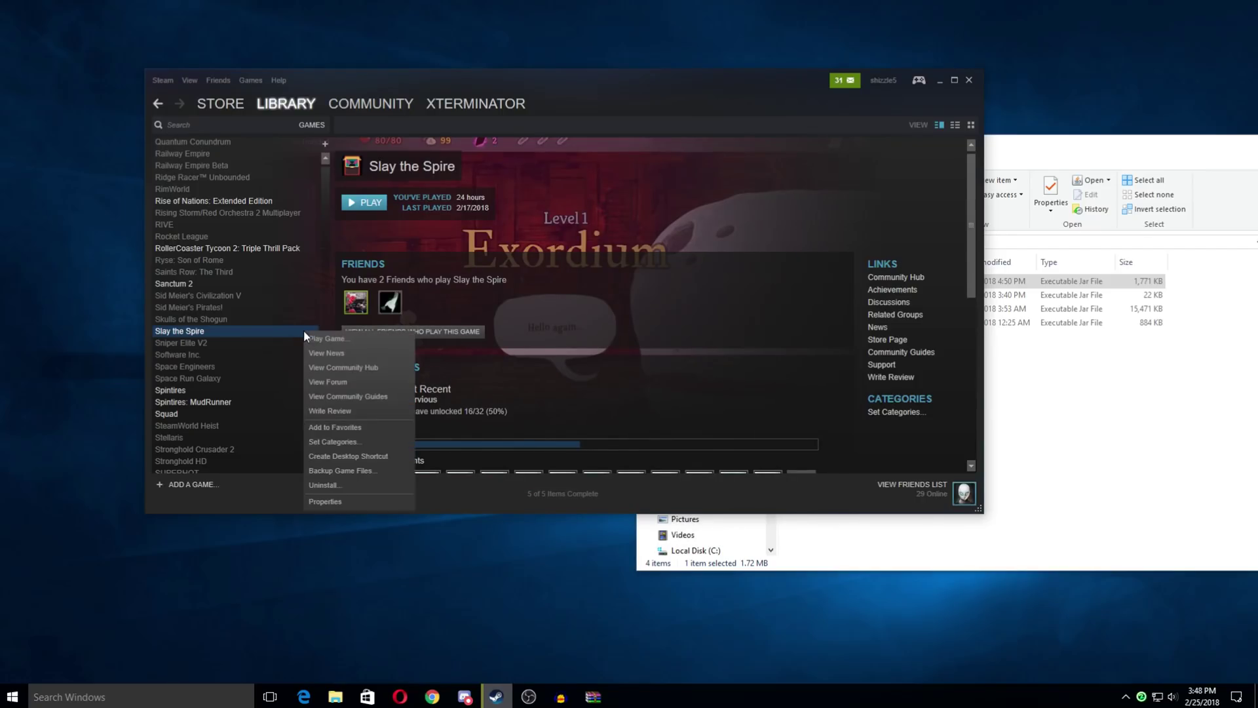
pyautogui.click(350, 502)
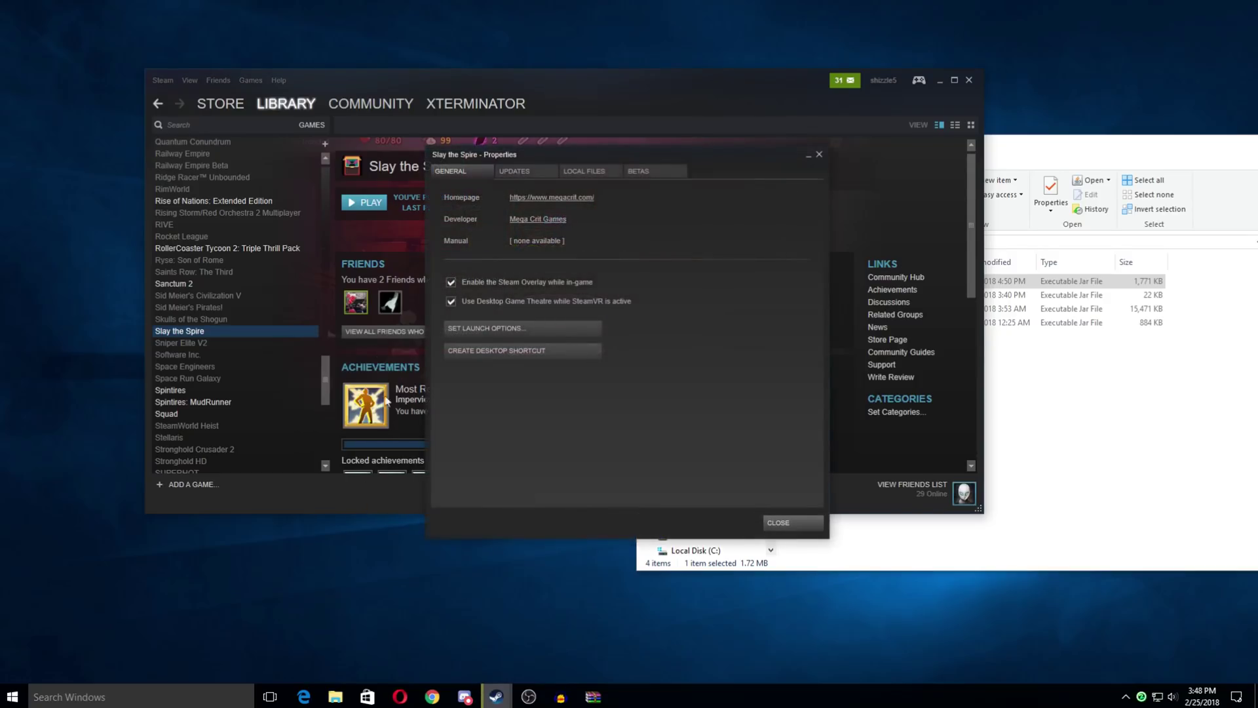
pyautogui.click(596, 174)
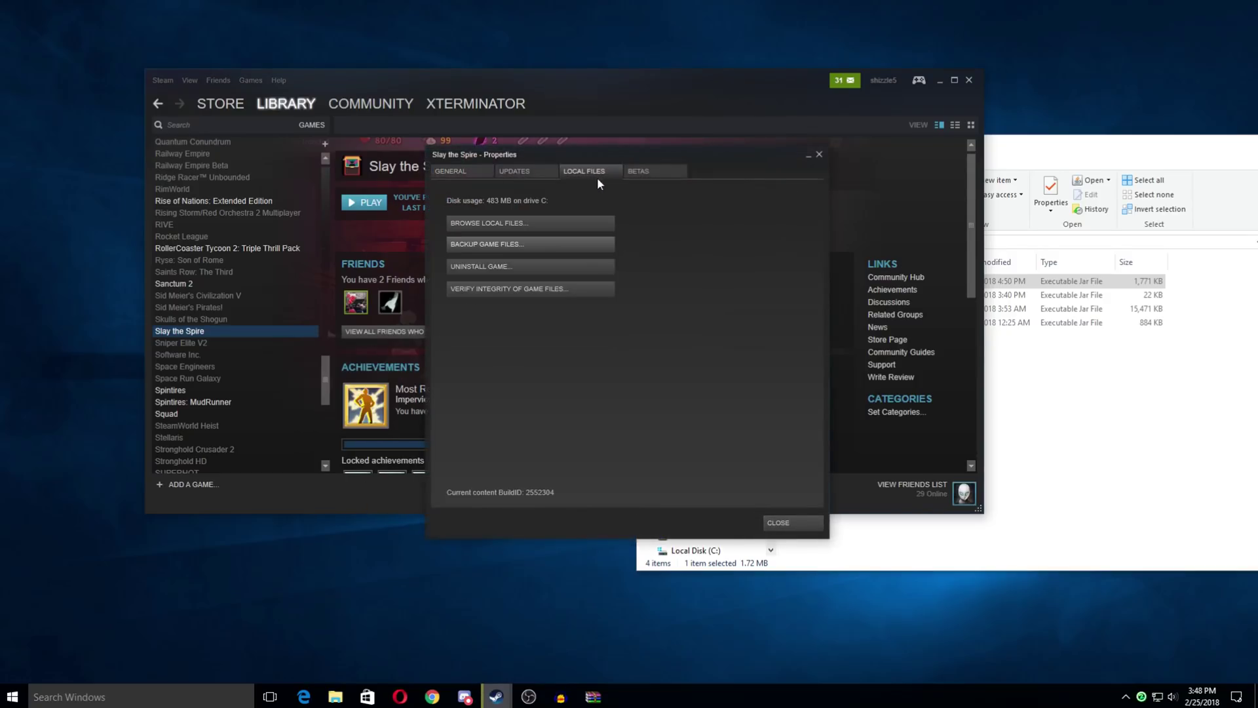
pyautogui.click(536, 224)
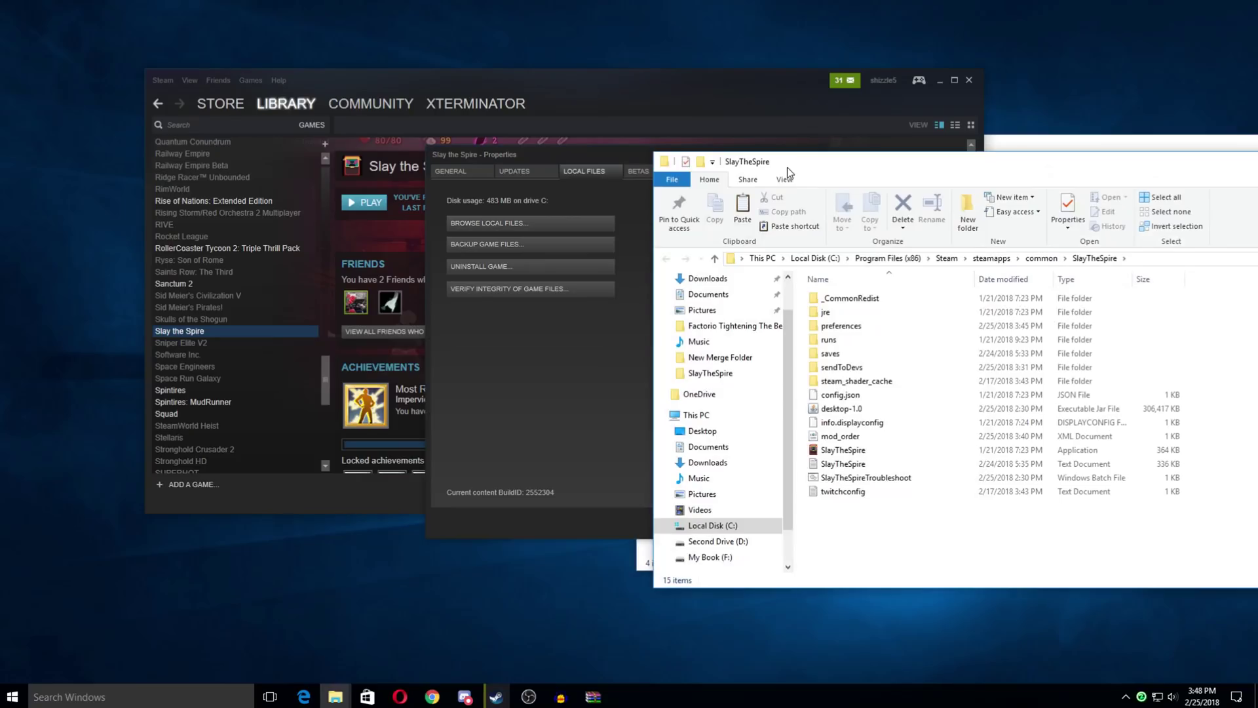
pyautogui.moveTo(788, 167); pyautogui.dragTo(575, 138)
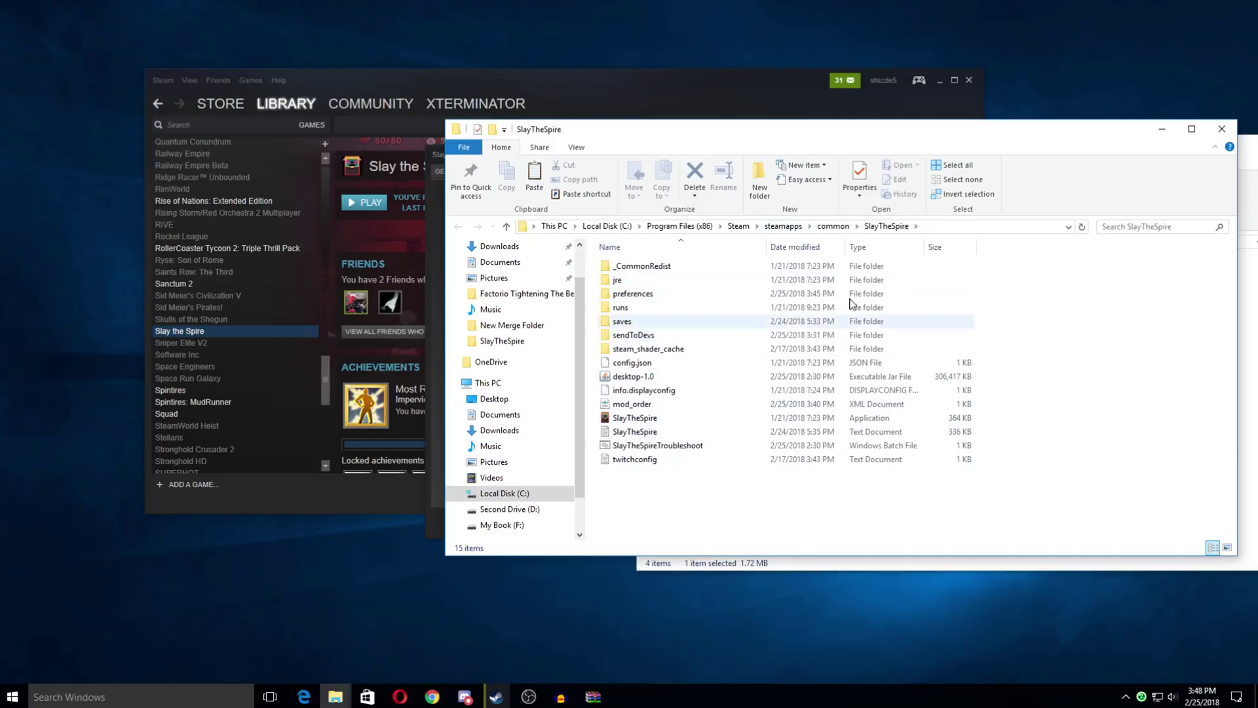
pyautogui.moveTo(759, 139); pyautogui.dragTo(622, 132)
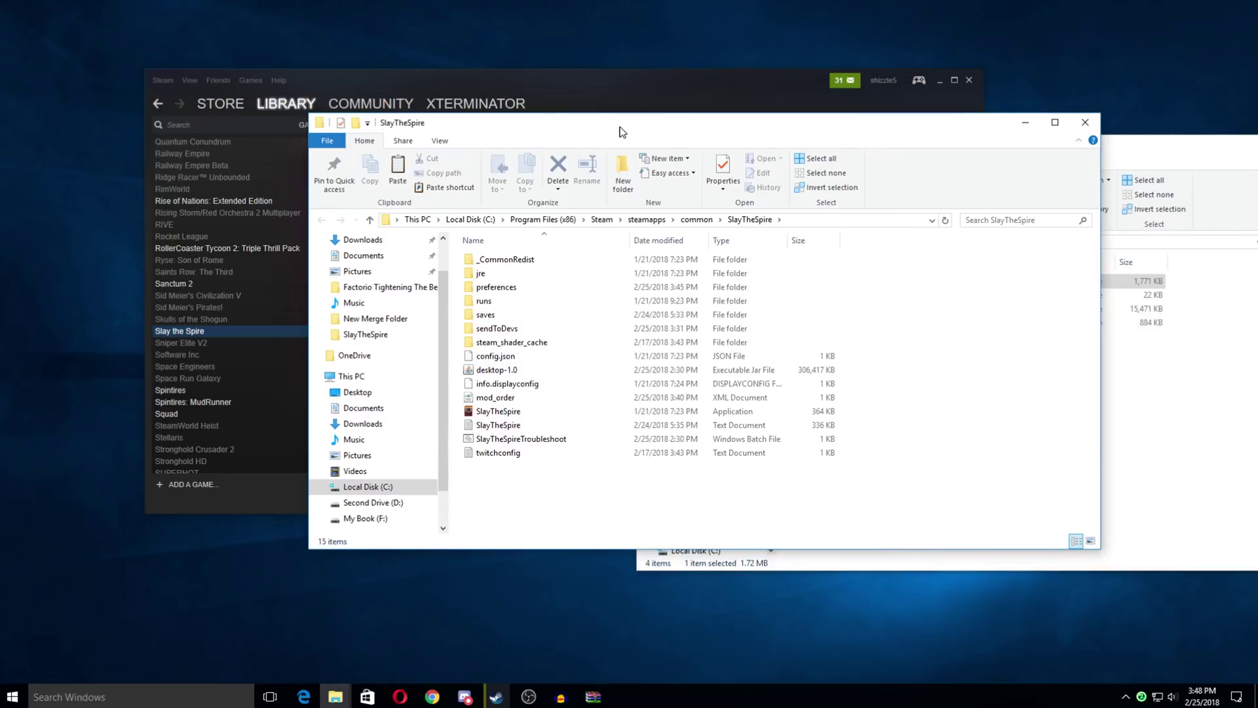
# - Move the ModTheSpire jar file from the Slay The Spire Mods folder into the SlayTheSpire game folder
pyautogui.click(1129, 144)
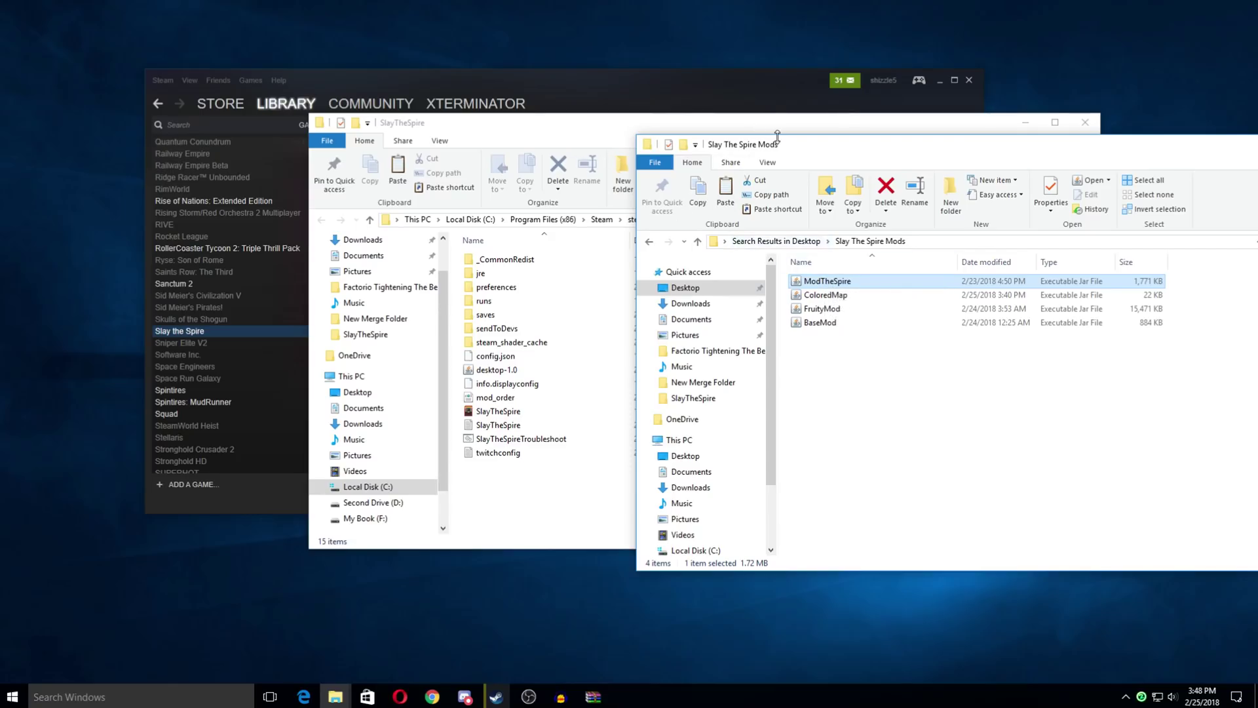
pyautogui.moveTo(781, 150); pyautogui.dragTo(855, 127)
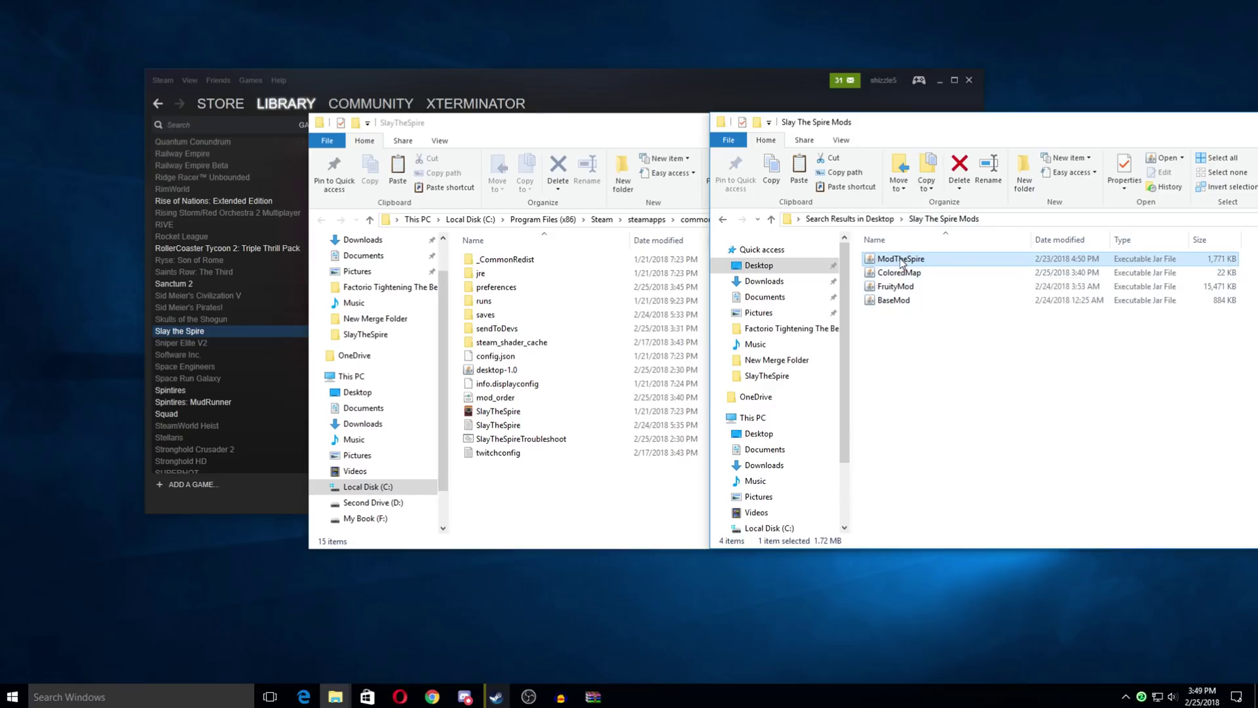
pyautogui.moveTo(942, 264); pyautogui.dragTo(576, 509)
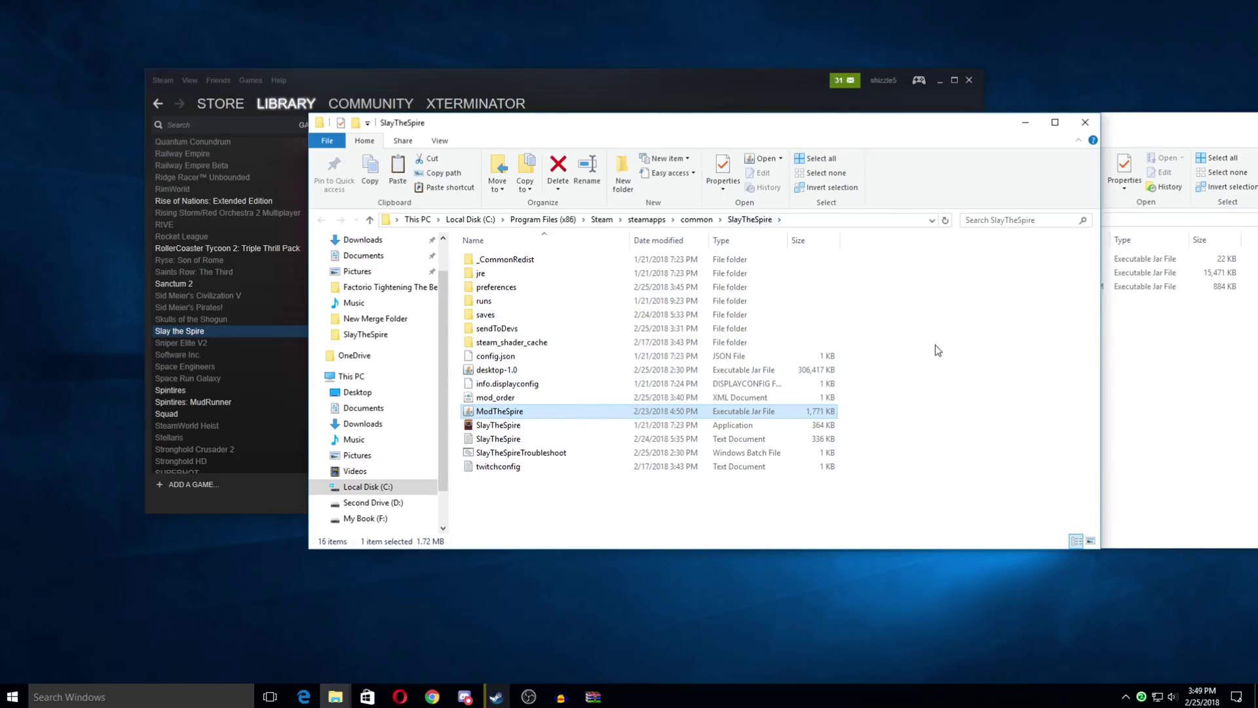
# - Create a new folder named mods inside the SlayTheSpire game folder
pyautogui.rightClick(921, 294)
pyautogui.moveTo(946, 448)
pyautogui.click(1102, 454)
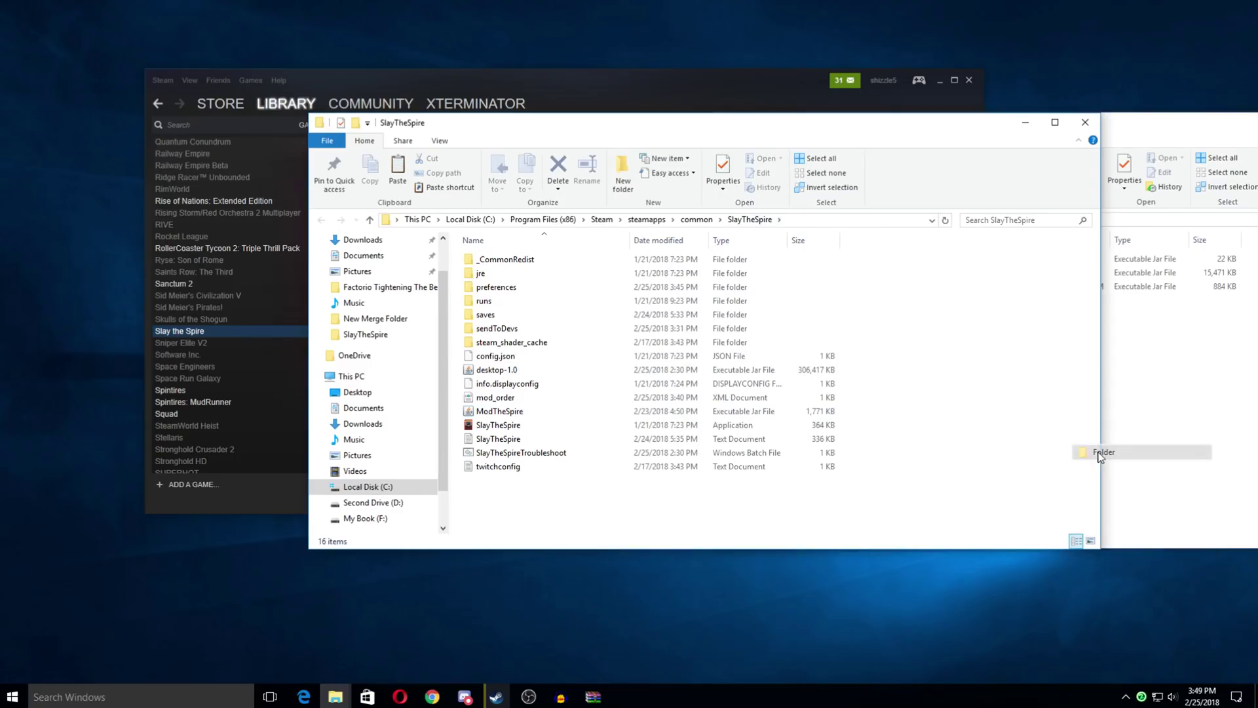
pyautogui.write('mods')
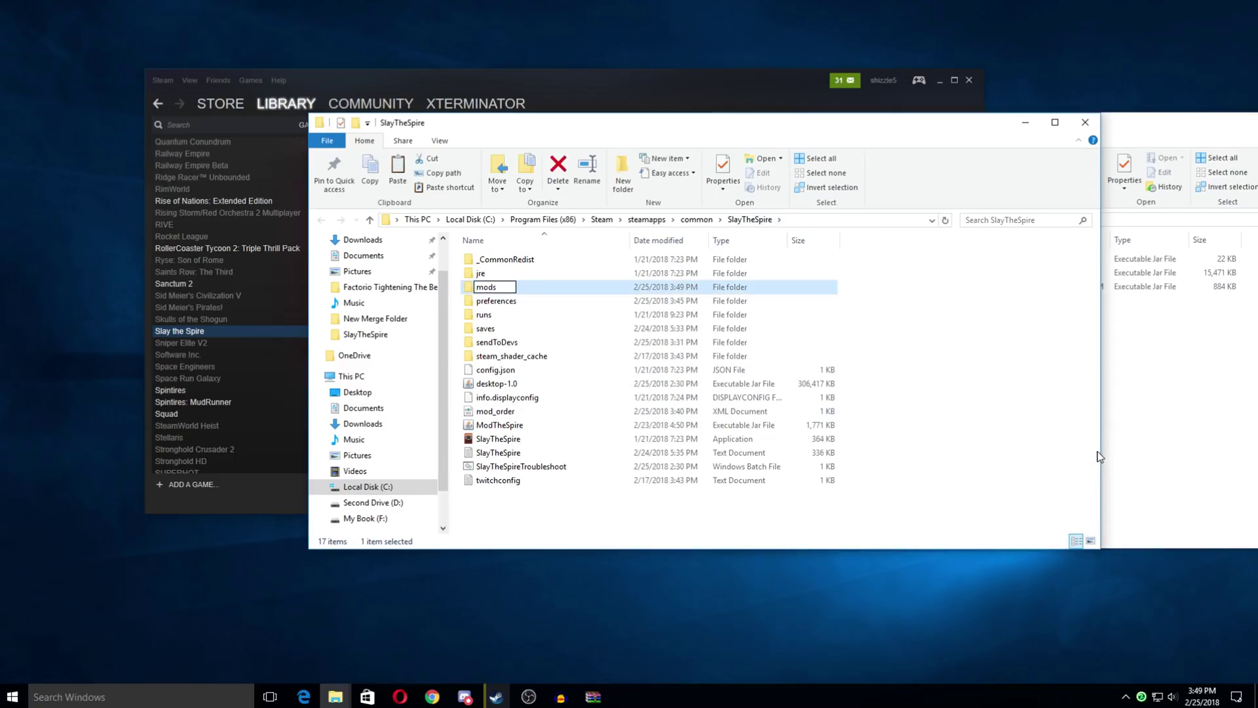
pyautogui.press('Return')
# - Move the ColoredMap, FruityMod and BaseMod jar files from the Slay The Spire Mods folder into the new mods folder
pyautogui.doubleClick(553, 285)
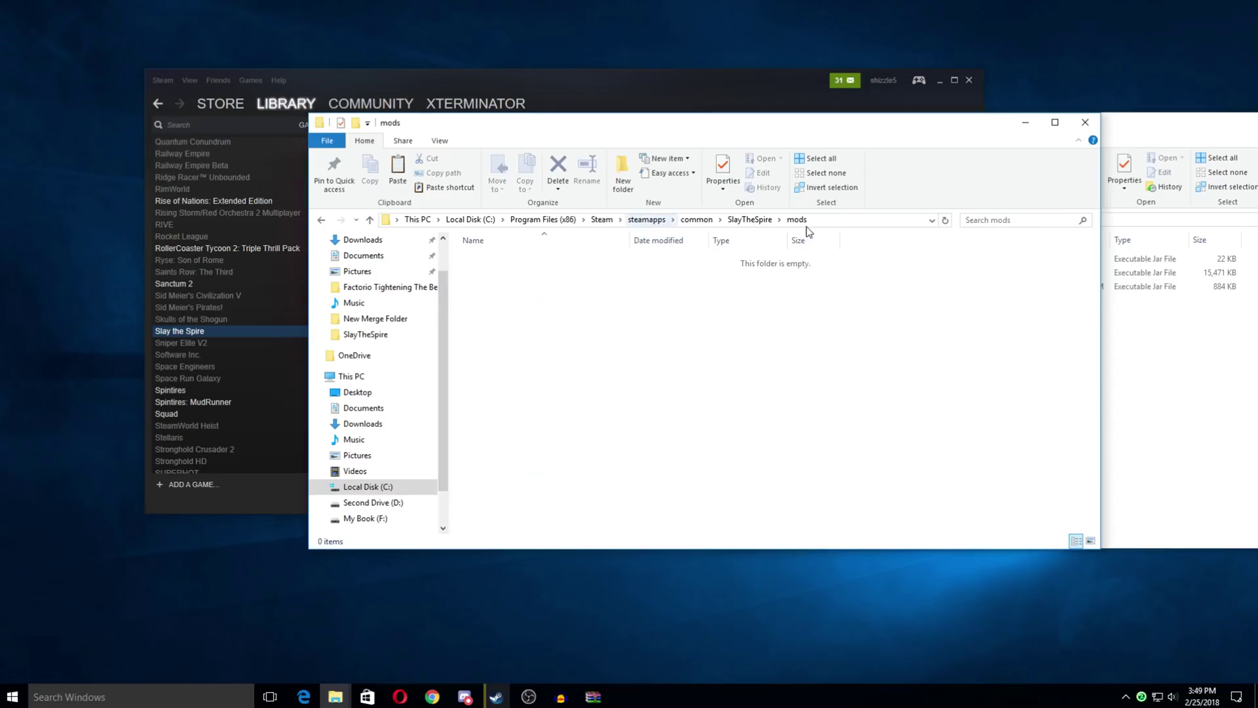
pyautogui.click(1103, 167)
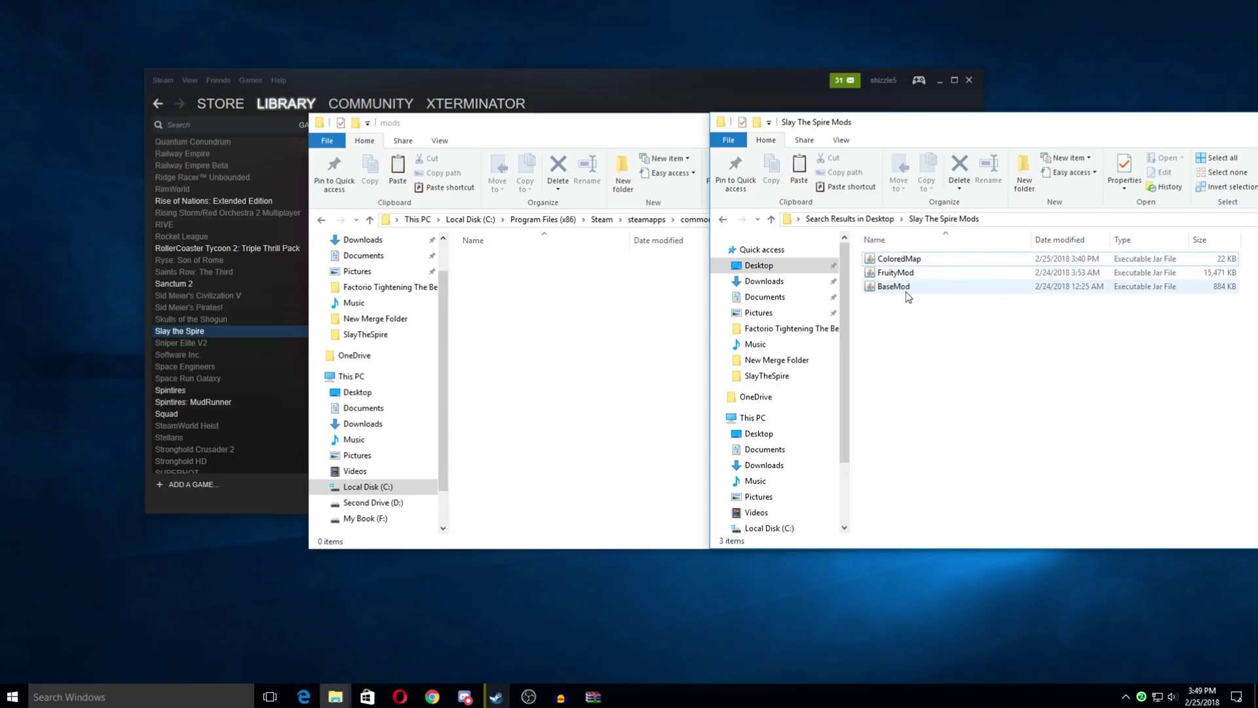
pyautogui.moveTo(908, 297); pyautogui.dragTo(871, 253)
pyautogui.moveTo(954, 266); pyautogui.dragTo(603, 326)
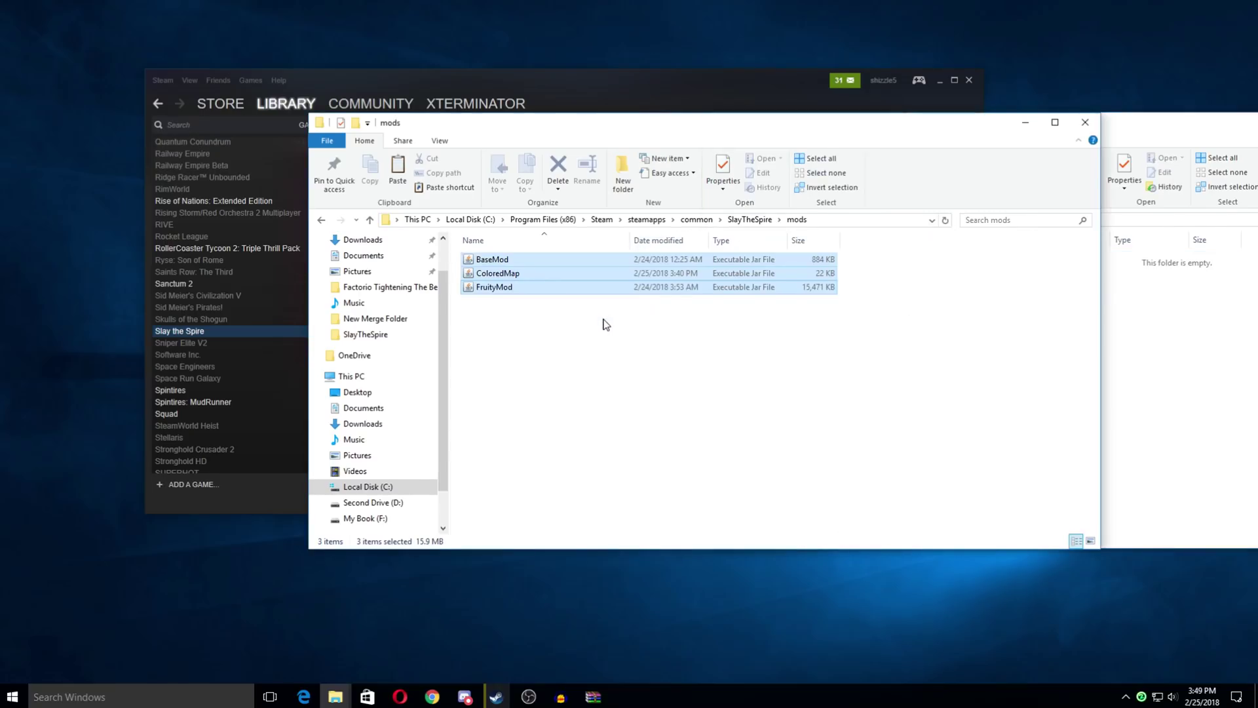
pyautogui.click(646, 358)
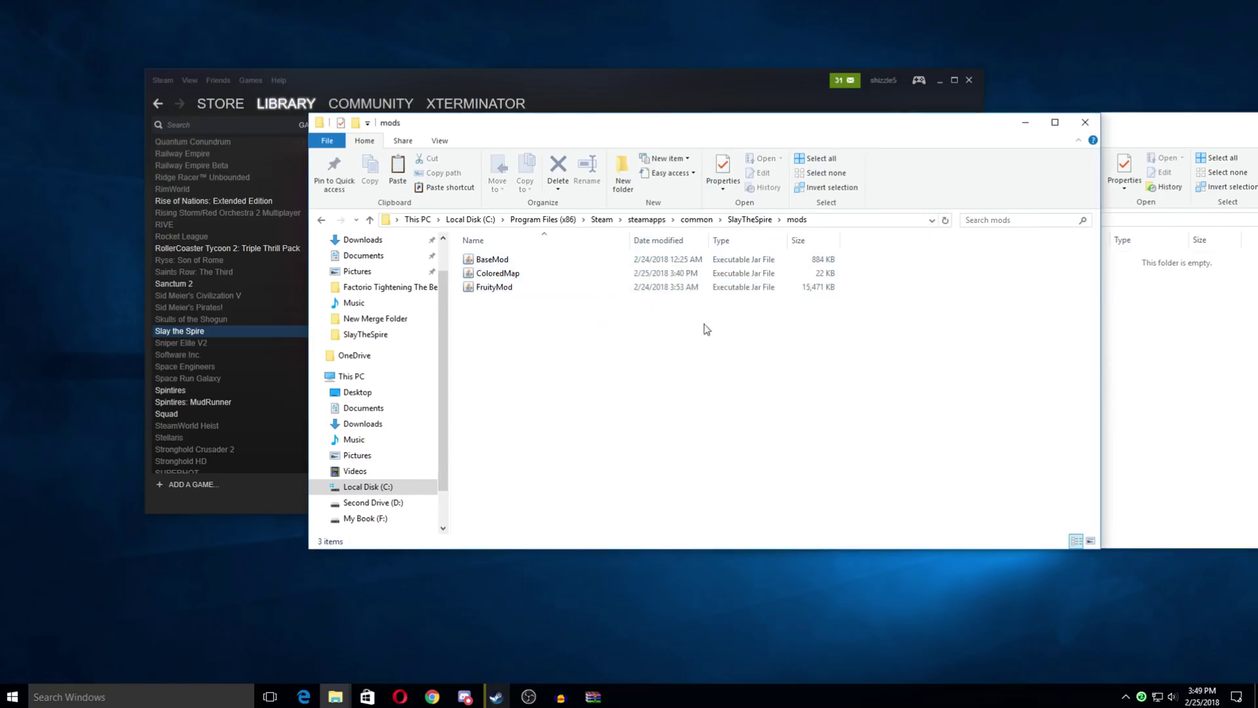
# - Return to the SlayTheSpire folder and check in ModTheSpire's file properties which program opens it
pyautogui.click(737, 224)
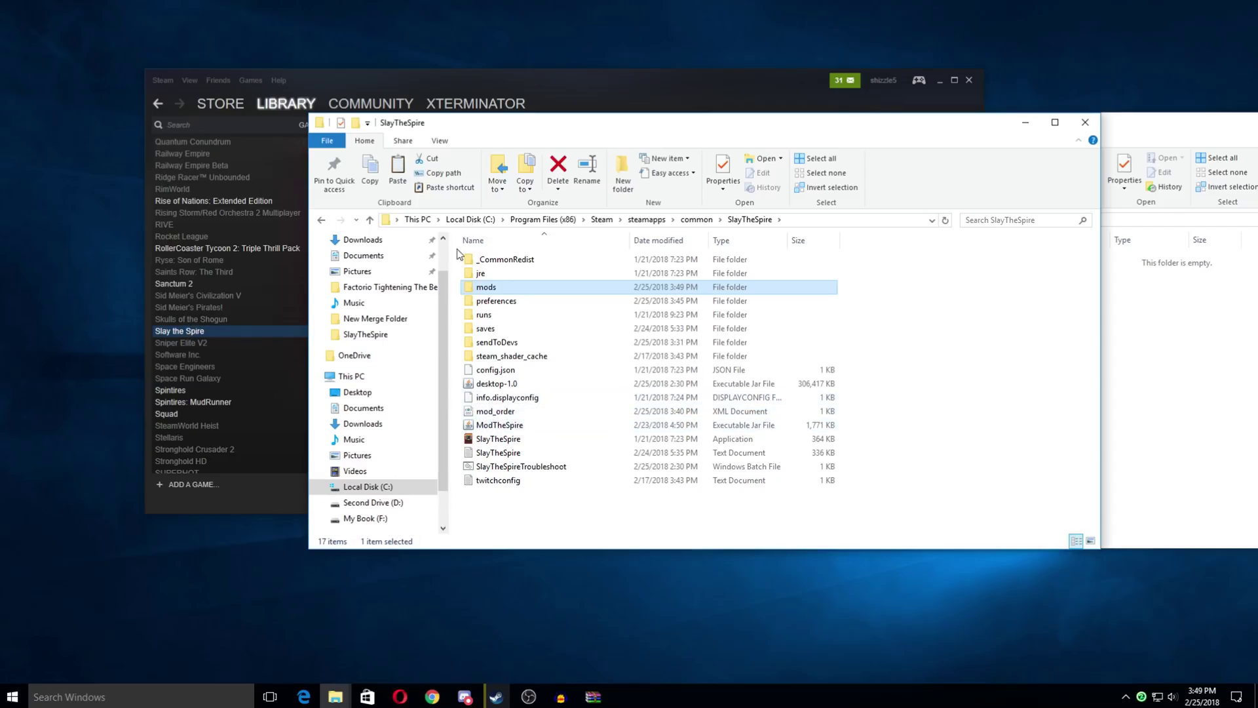
pyautogui.click(511, 427)
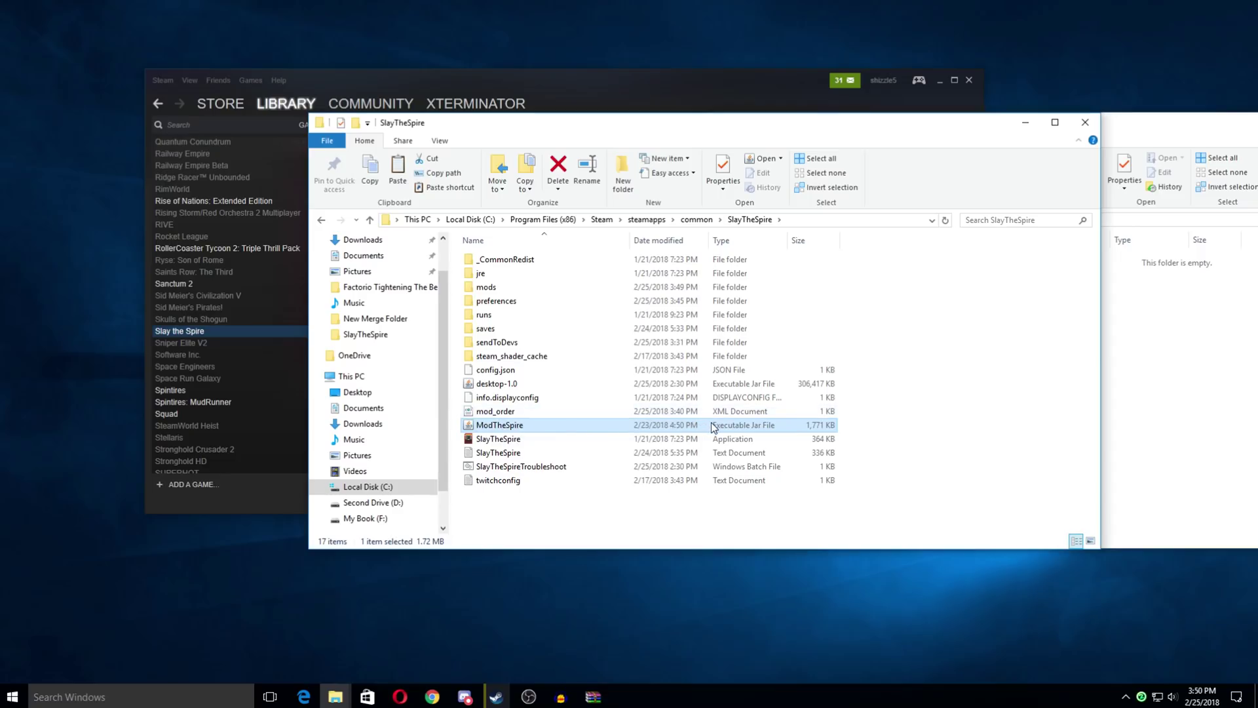
pyautogui.rightClick(538, 429)
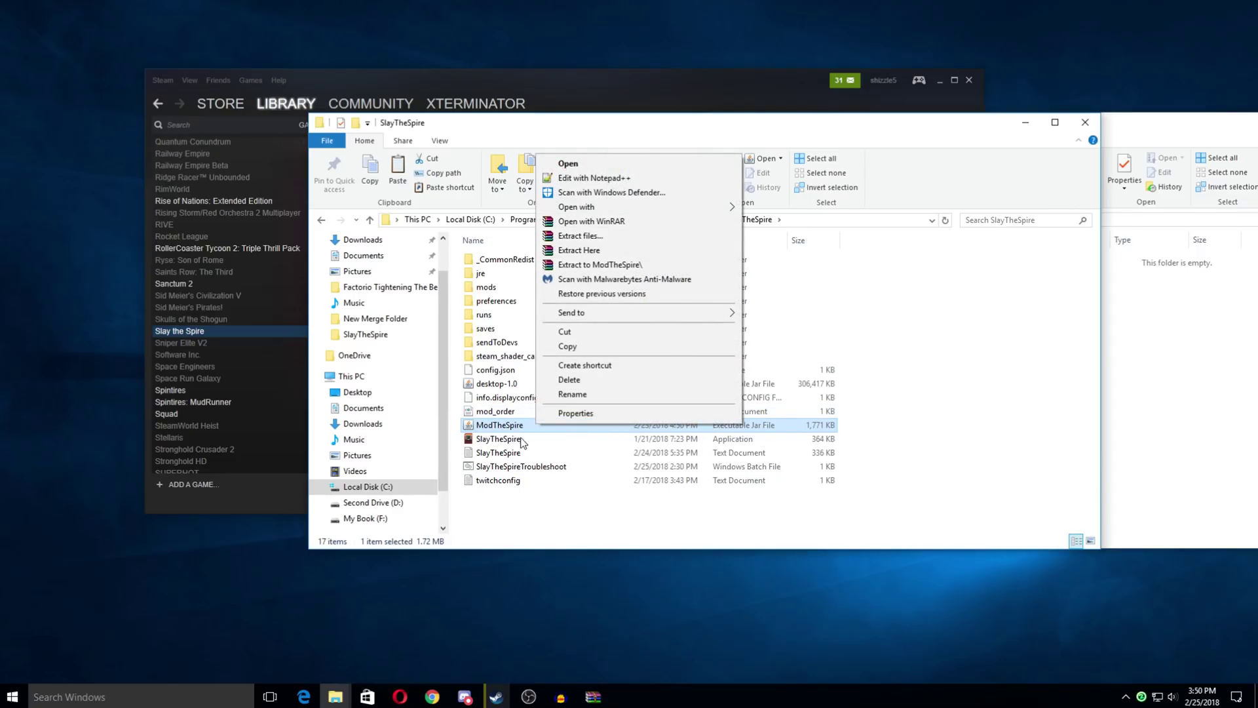
pyautogui.click(574, 414)
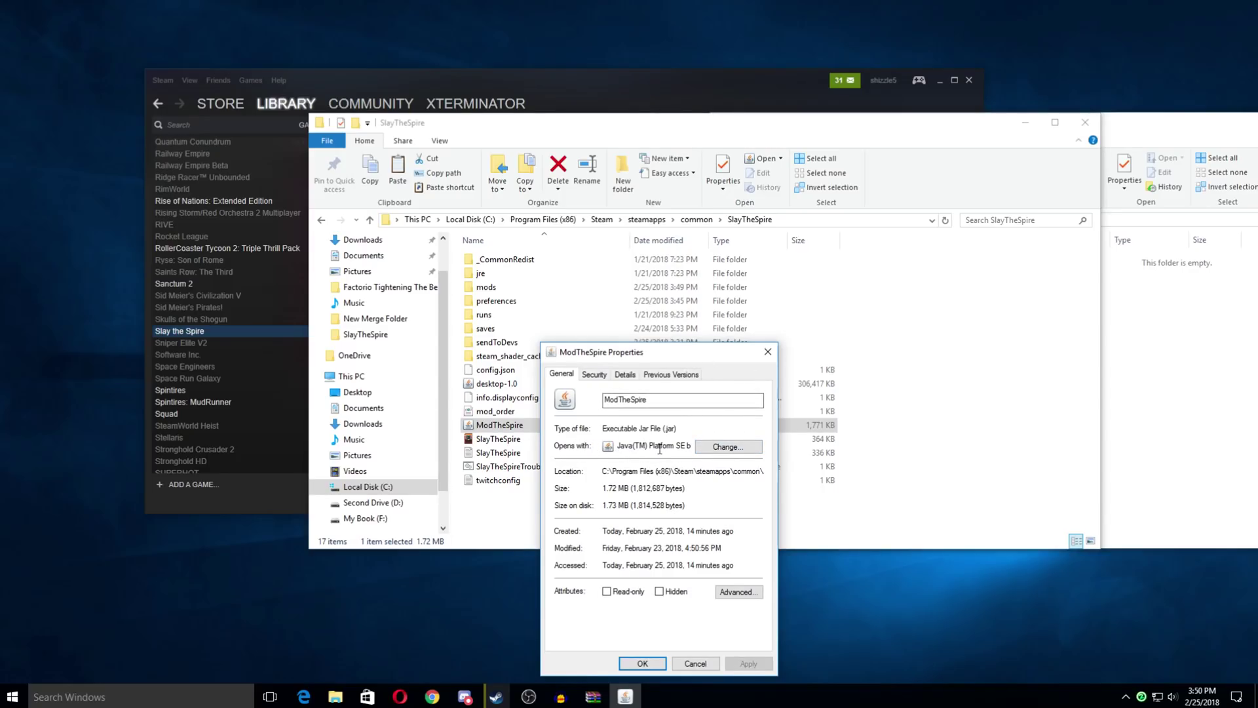
pyautogui.click(767, 352)
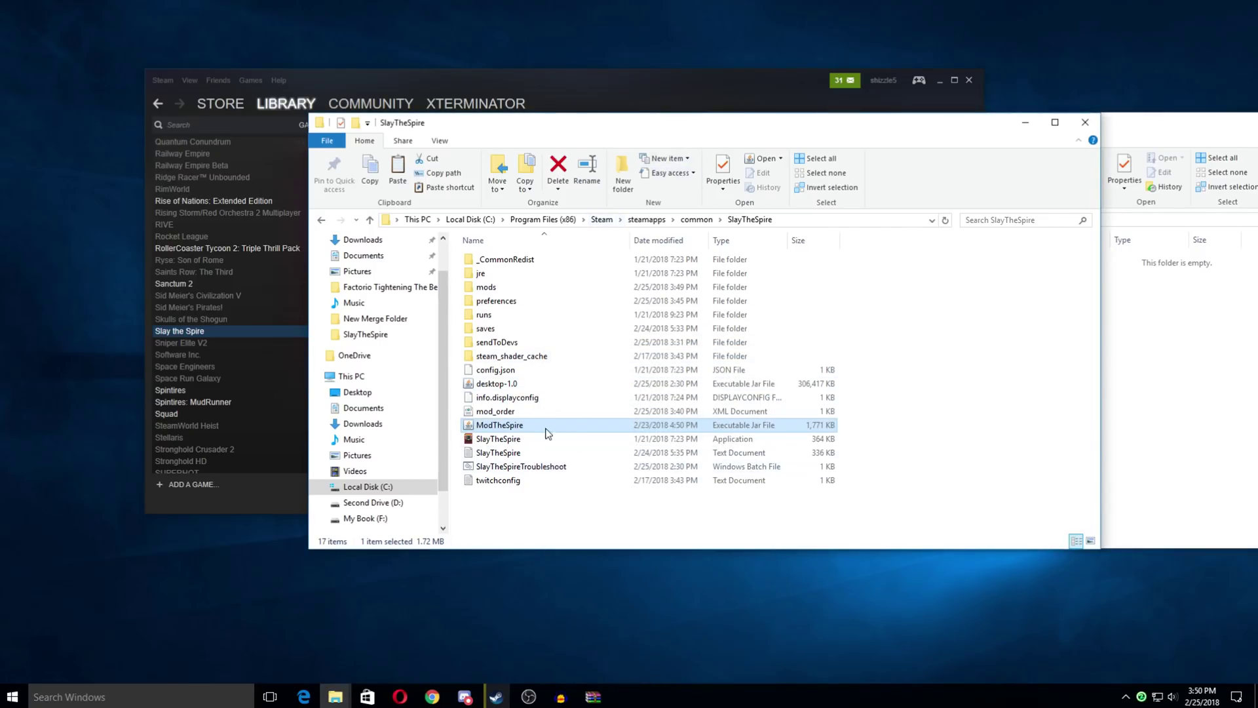
# - Run ModTheSpire and start the game with Base Mod, FruityMod and ColoredMap enabled
pyautogui.doubleClick(496, 426)
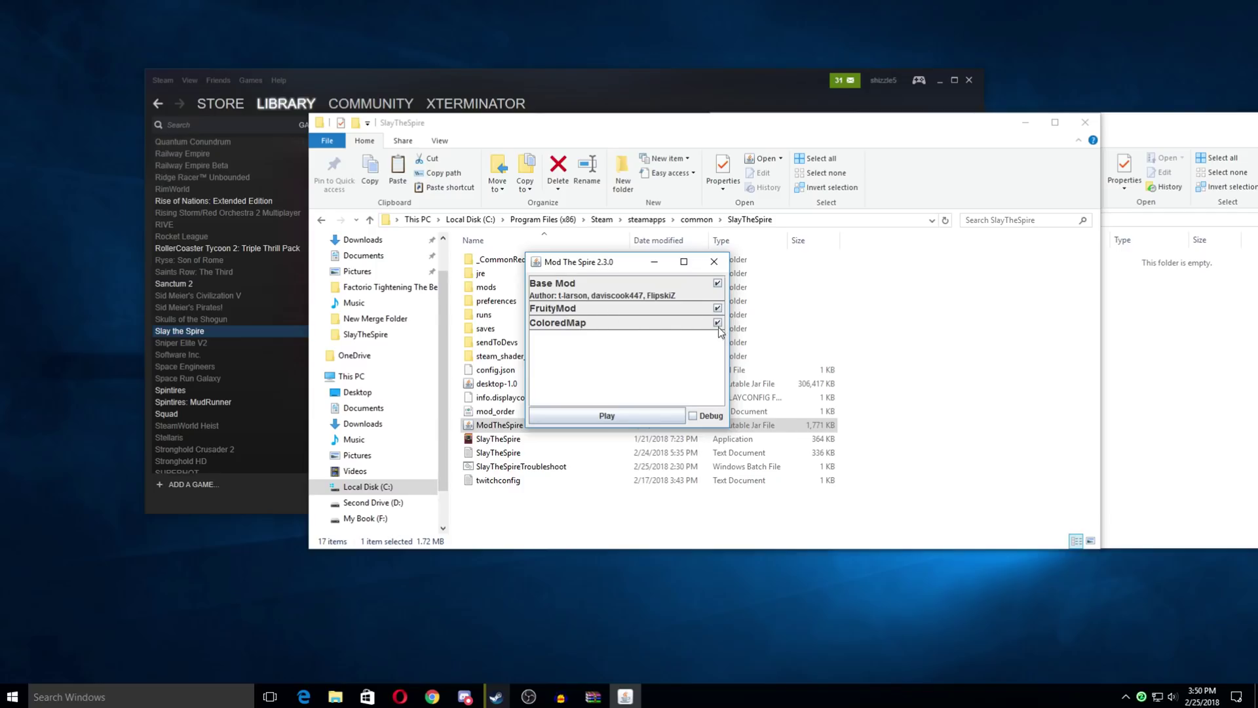
pyautogui.click(602, 422)
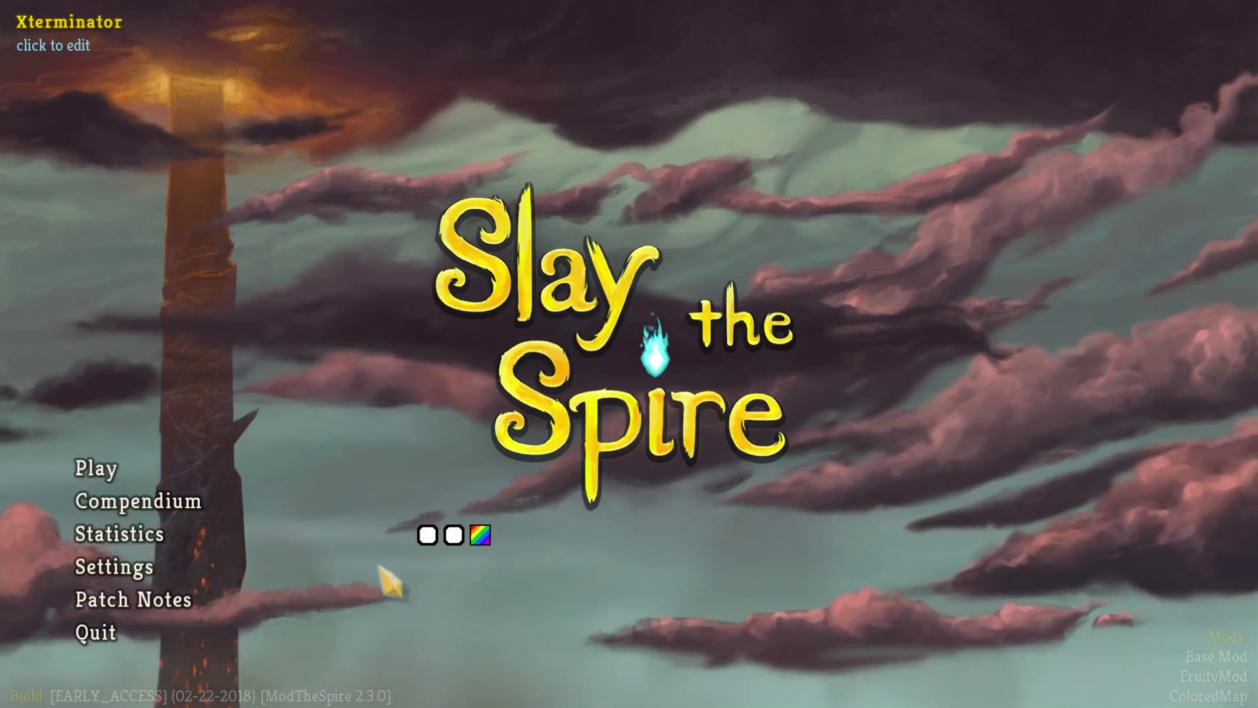
# - View the third character, The Seeker, in the Standard mode character selection and return to the main menu
pyautogui.click(106, 469)
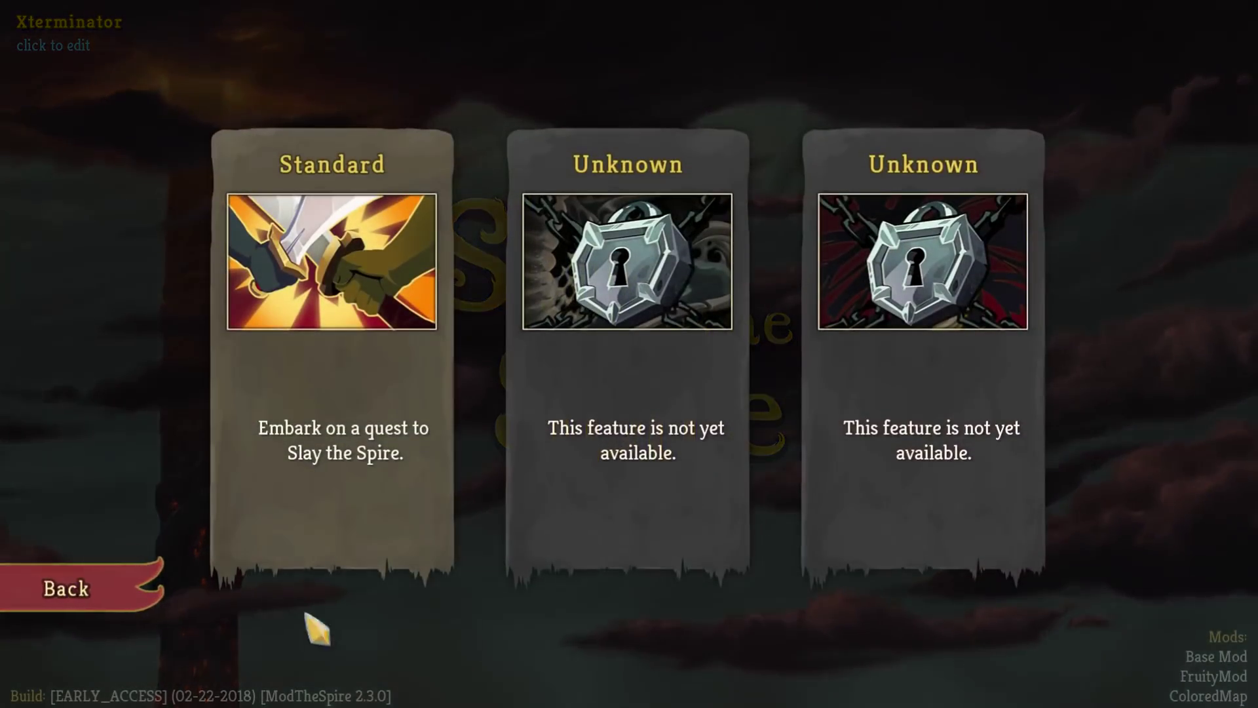
pyautogui.click(332, 380)
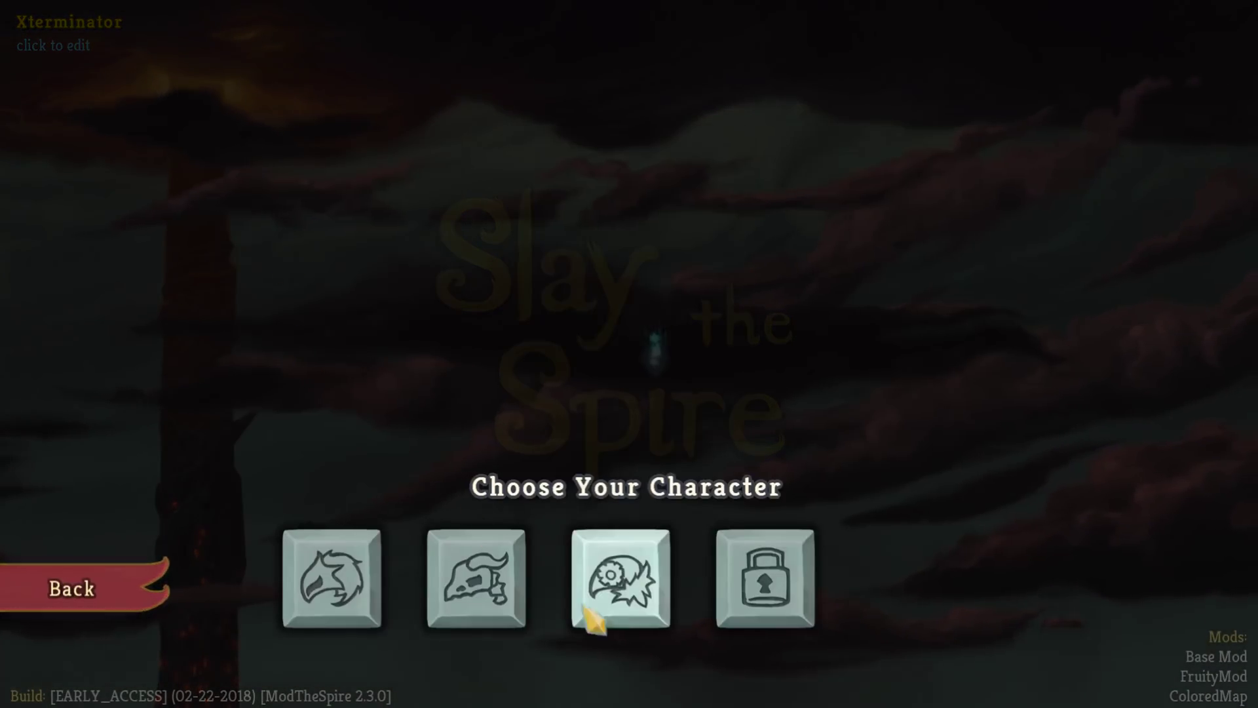
pyautogui.click(613, 563)
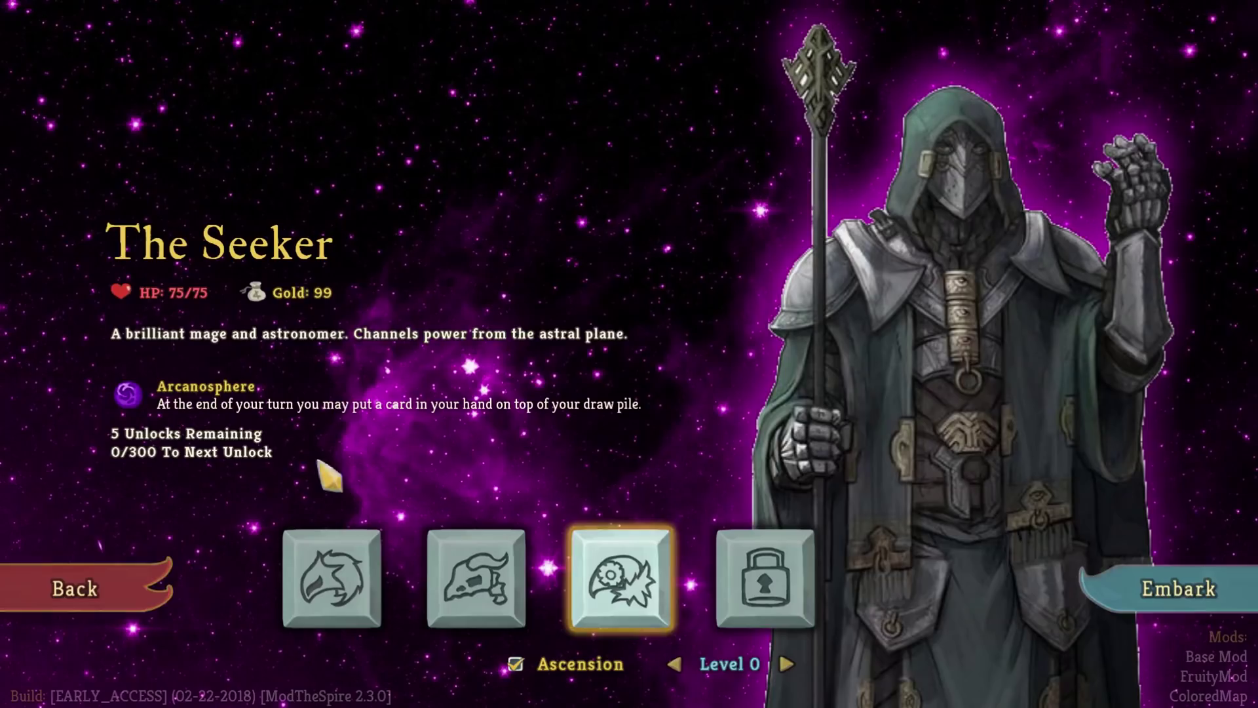
pyautogui.click(87, 597)
pyautogui.click(92, 599)
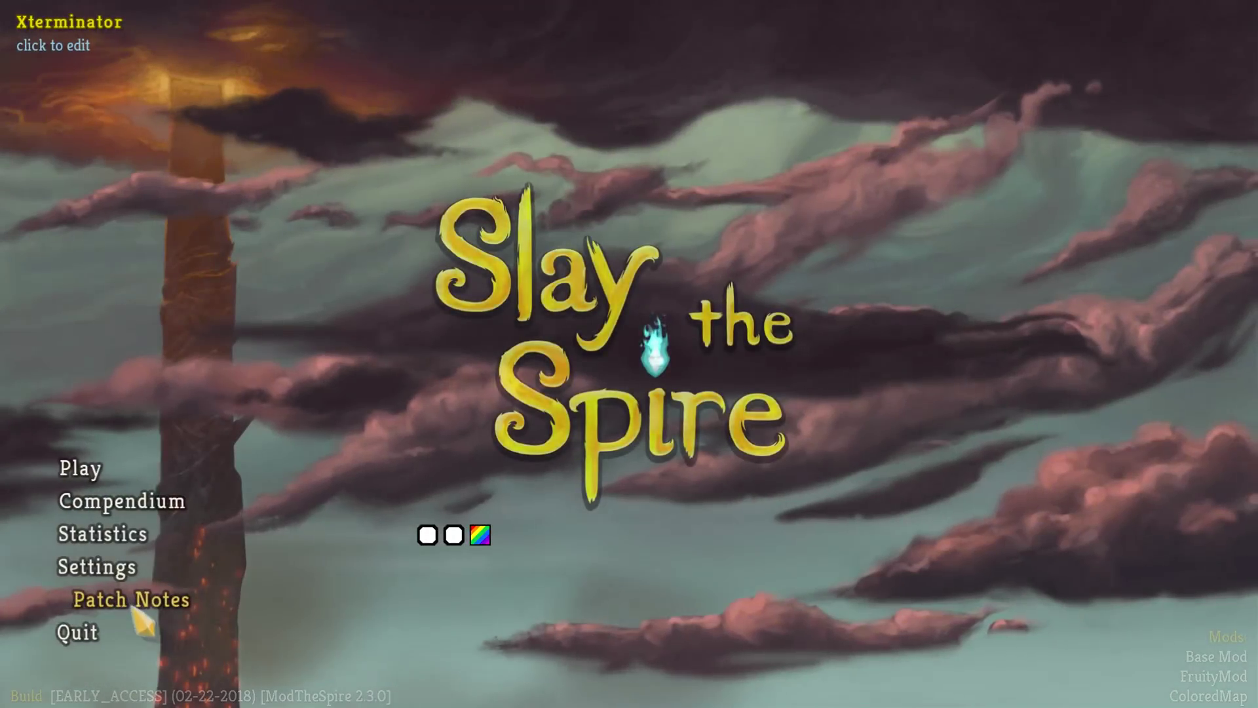
# - Recolor the money bag map icon purple and reduce its outline strength in the Colored Map mod settings
pyautogui.moveTo(491, 544)
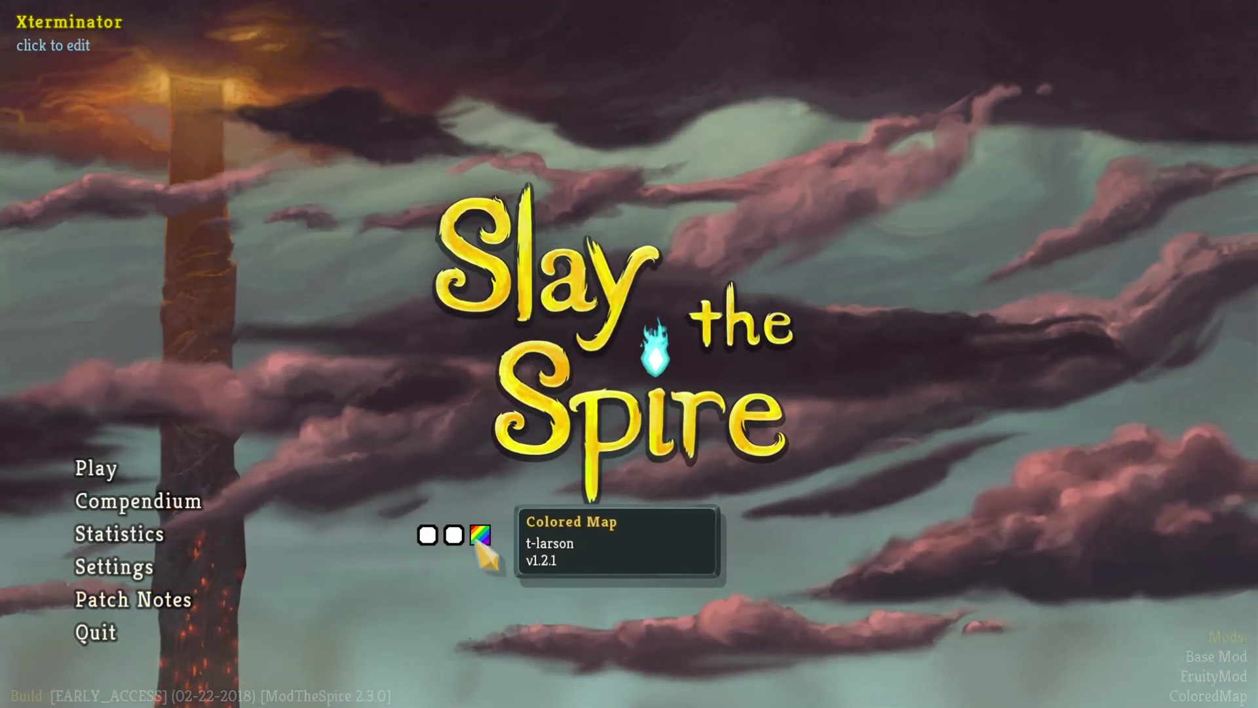
pyautogui.click(483, 541)
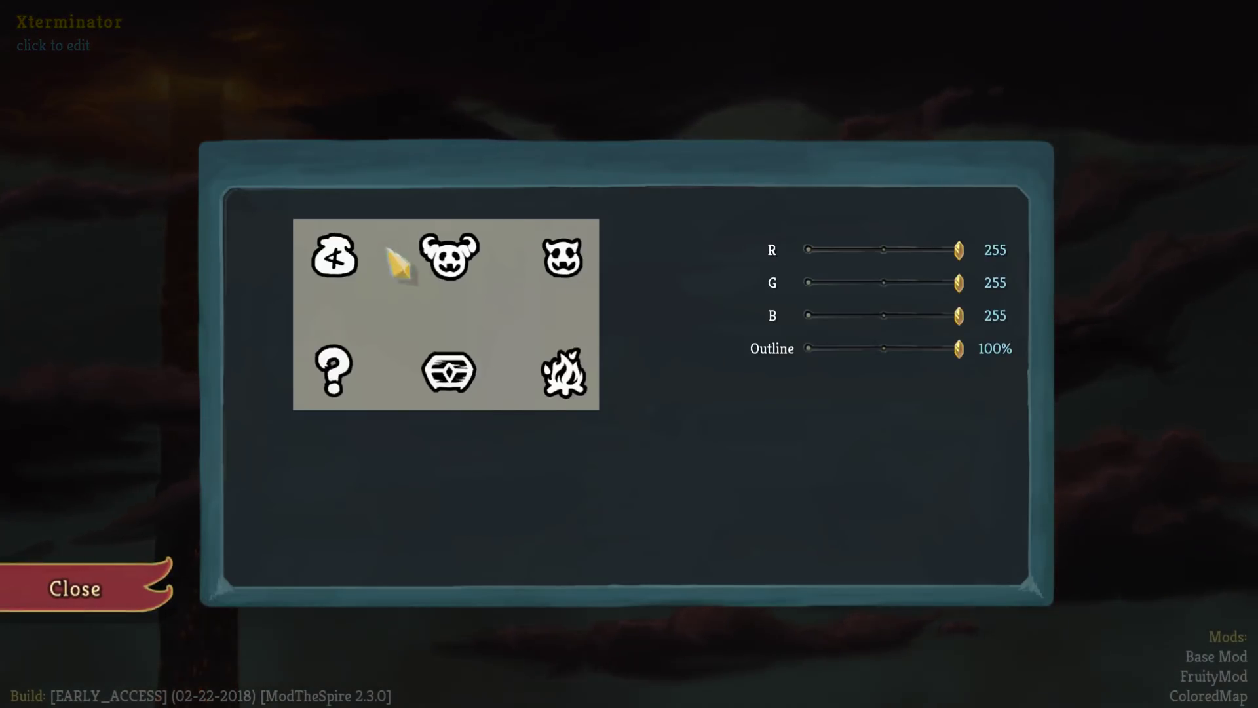
pyautogui.moveTo(959, 250); pyautogui.dragTo(868, 283)
pyautogui.moveTo(959, 316); pyautogui.dragTo(898, 316)
pyautogui.moveTo(958, 354); pyautogui.dragTo(903, 350)
# - Recolor the large-horned monster map icon blue with R 0 and G 180, then close the Colored Map settings
pyautogui.click(452, 259)
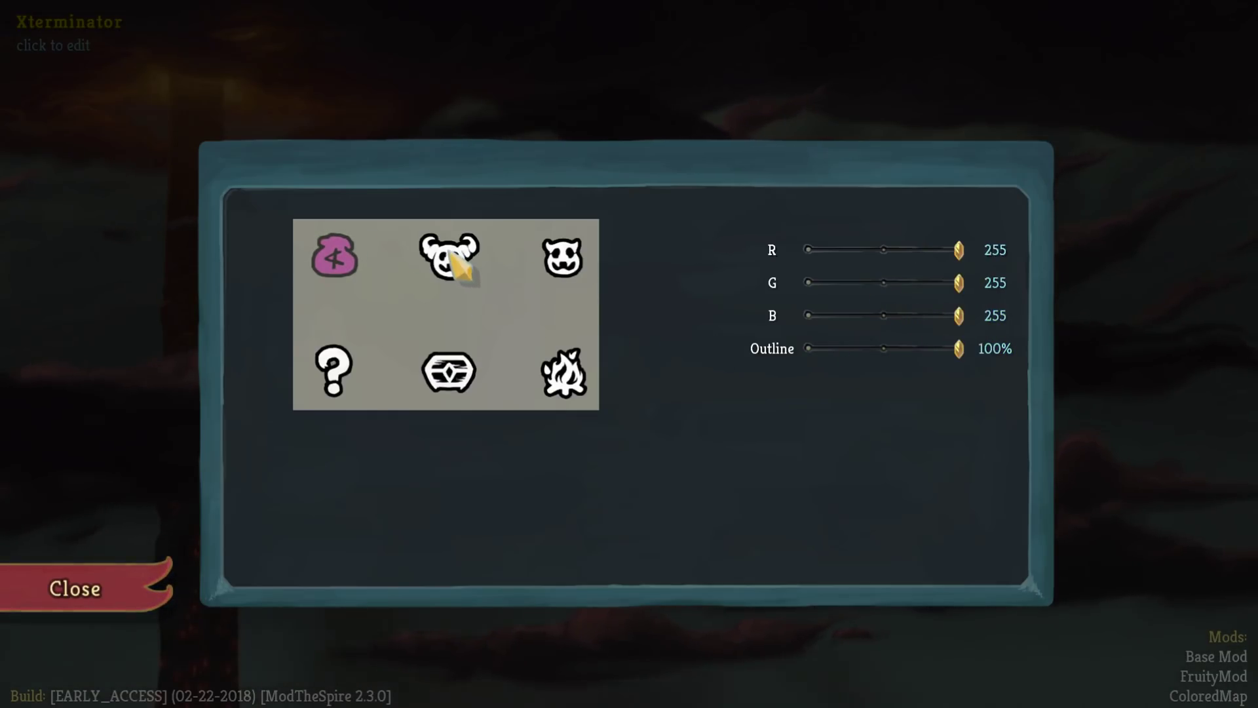
pyautogui.moveTo(960, 283); pyautogui.dragTo(808, 249)
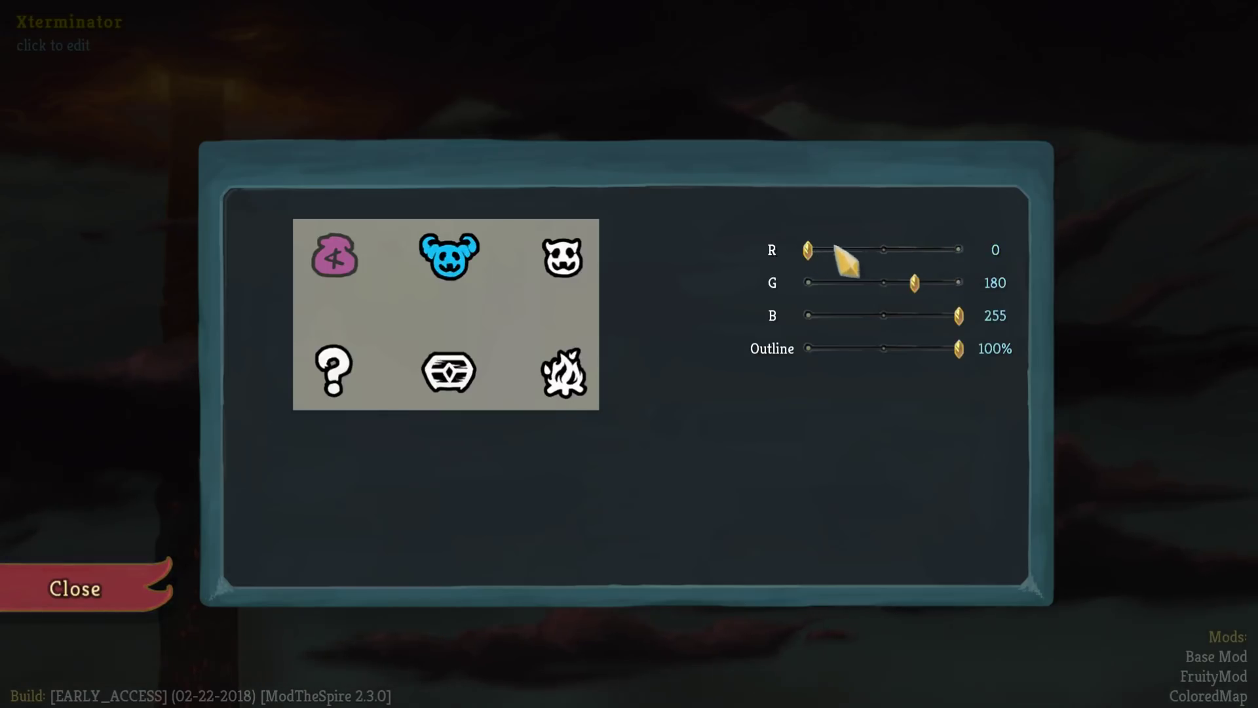
pyautogui.click(117, 603)
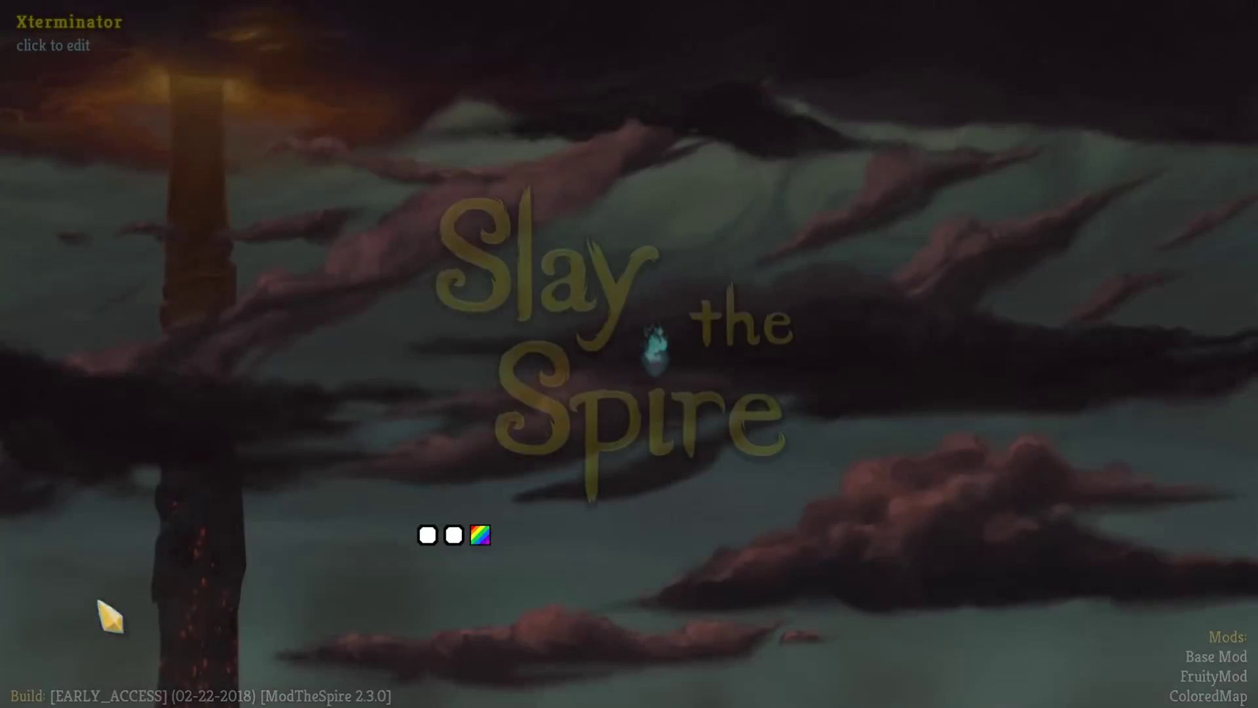